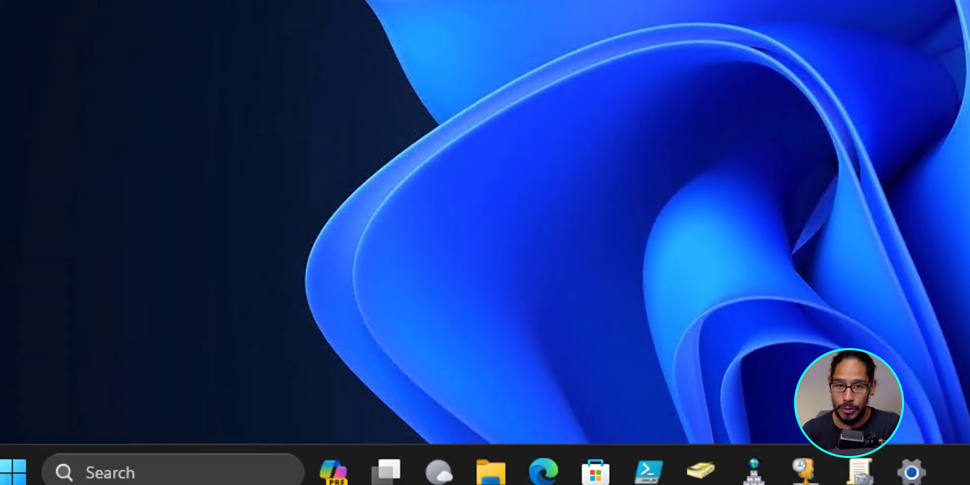
# - Launch regedit from the Win+X Run prompt and approve it with administrator rights
pyautogui.press('super+x')
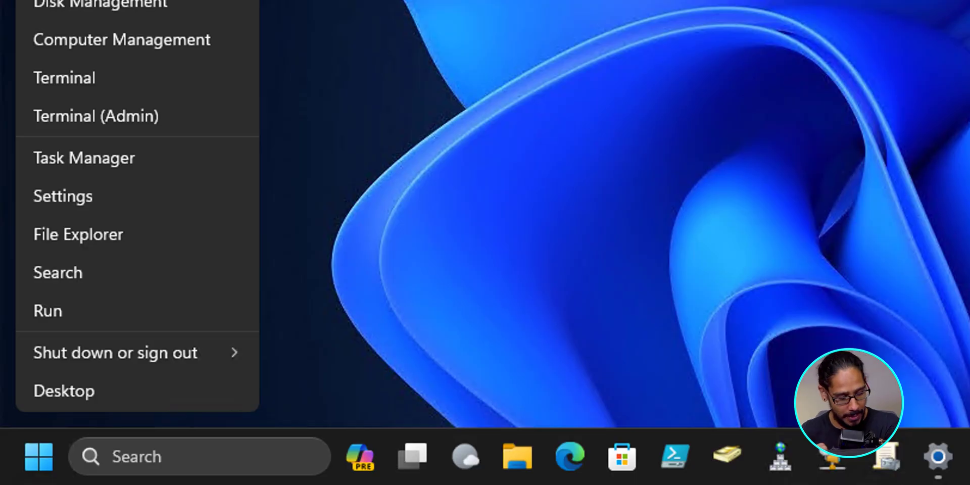
pyautogui.press('r')
pyautogui.write('regedit')
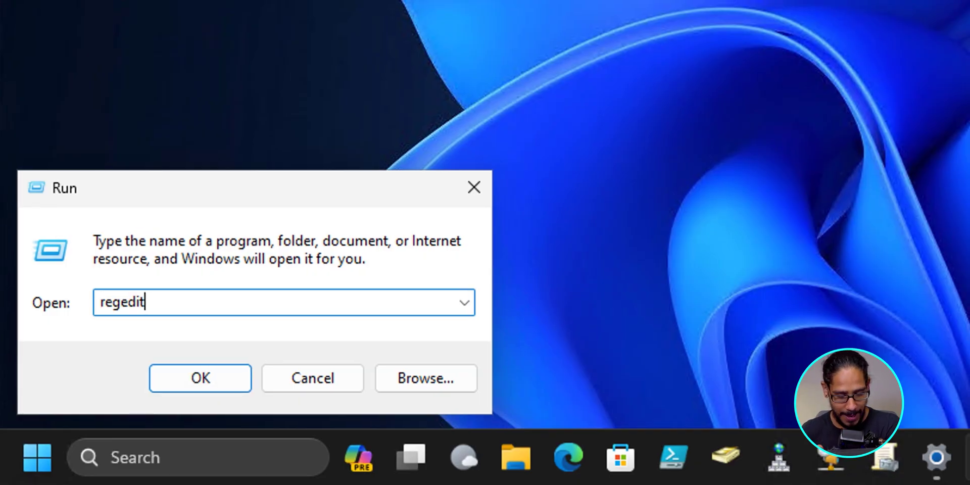
pyautogui.press('Return')
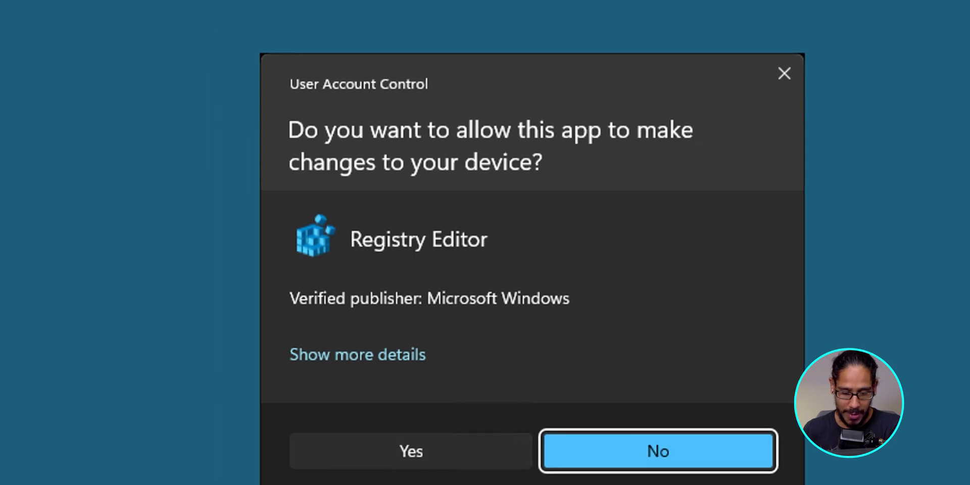
pyautogui.hotkey('alt', 'y')
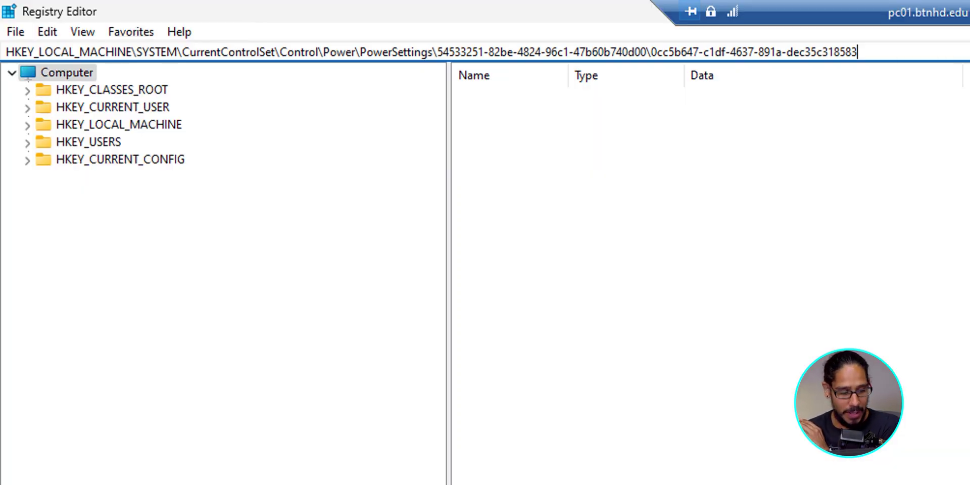
# - Set Attributes to 0 under power setting key 0cc5b647-c1df-4637-891a-dec35c318583
pyautogui.press('Return')
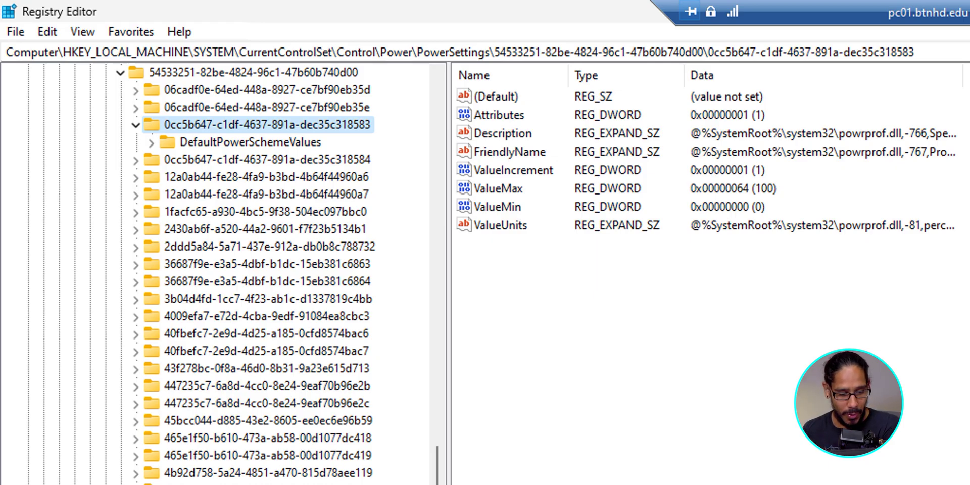
pyautogui.press('Return')
pyautogui.write('0')
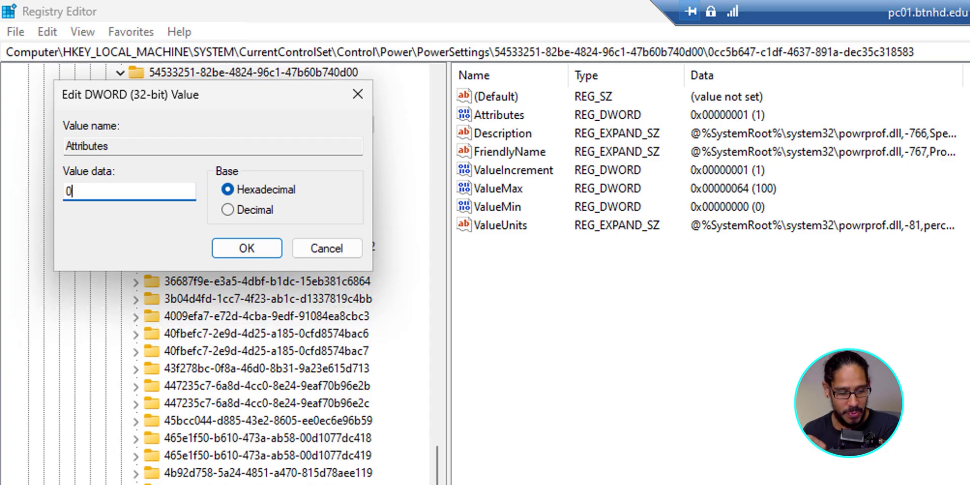
pyautogui.press('Return')
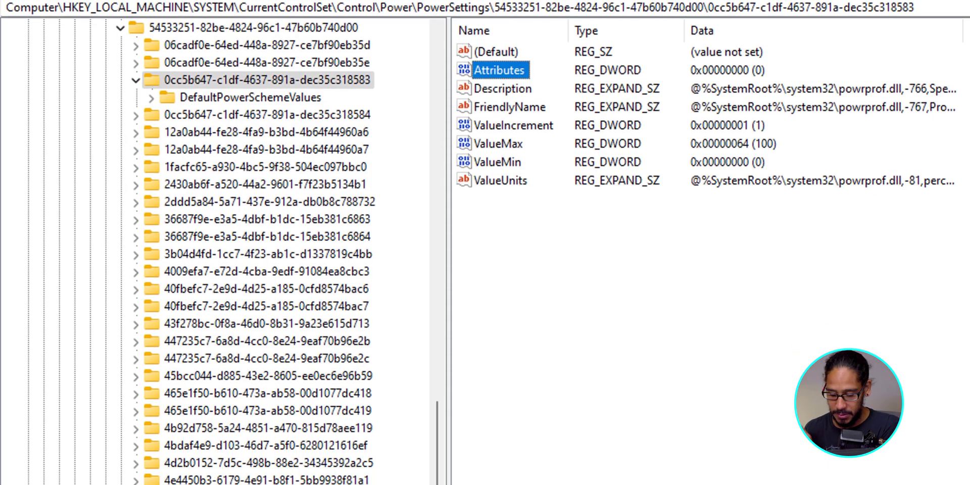
pyautogui.press('super')
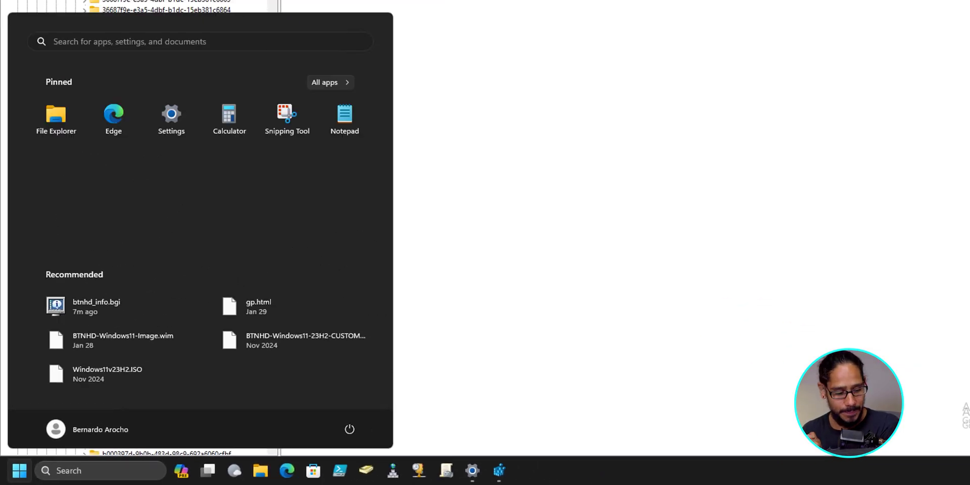
# - Reveal the Balanced plan's Processor performance core parking min cores value, currently 100%
pyautogui.write('power option')
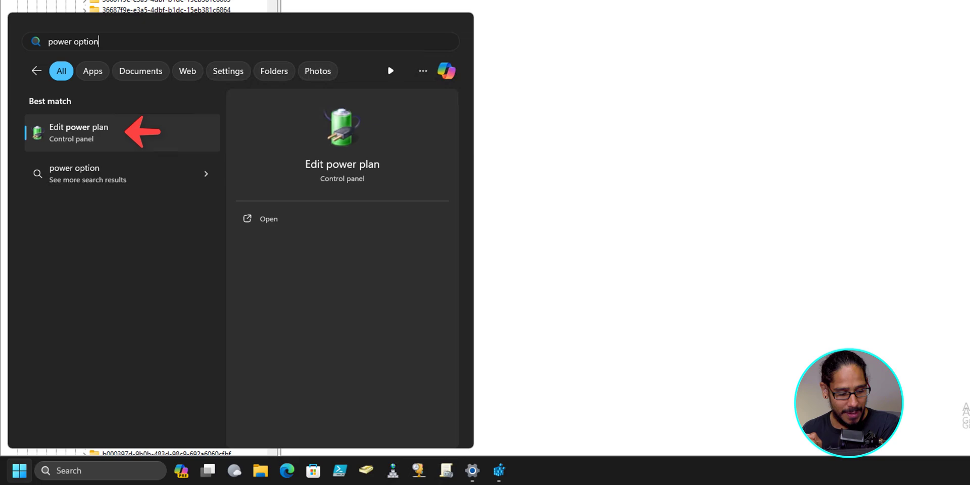
pyautogui.press('Return')
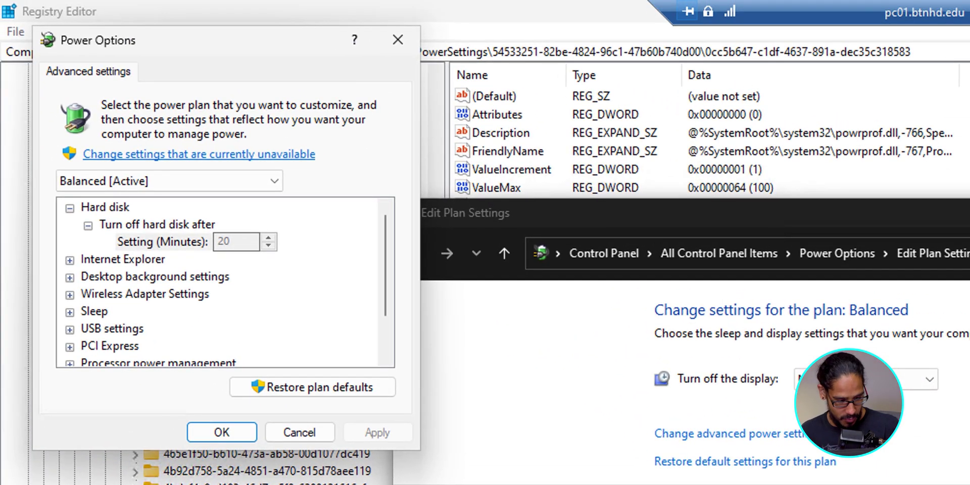
pyautogui.scroll(-1, 224, 282)
pyautogui.click(159, 310)
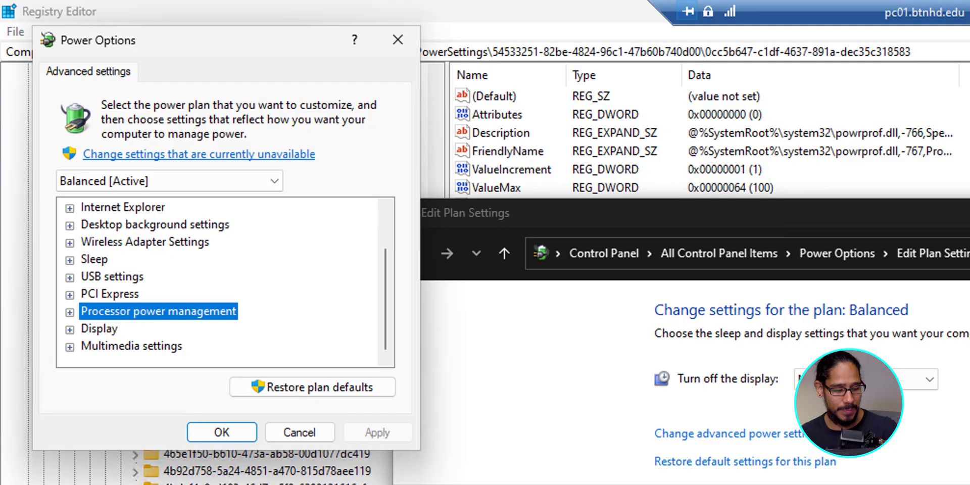
pyautogui.press('Right')
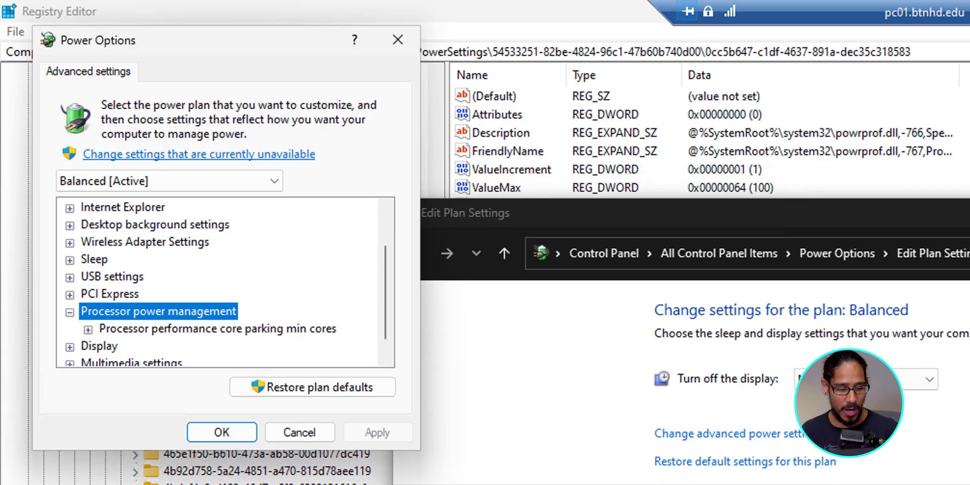
pyautogui.press('Down')
pyautogui.press('Right')
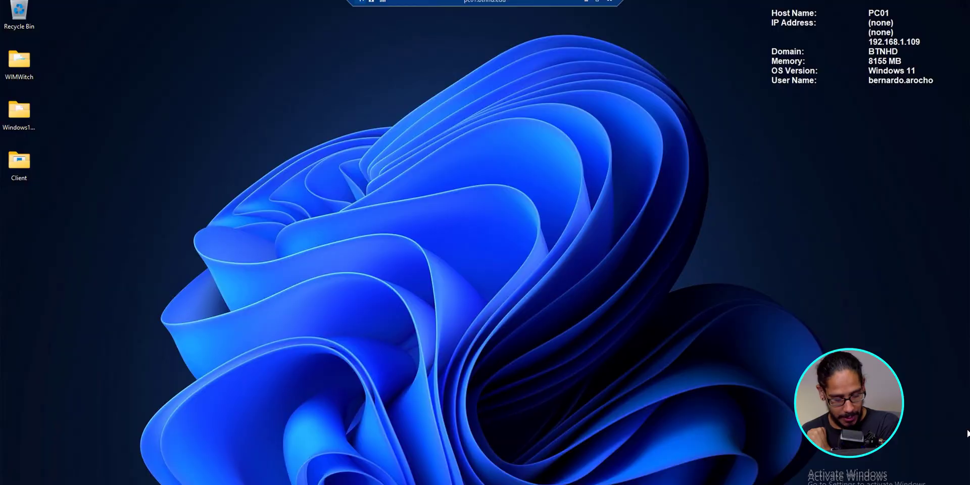
# - Launch cmd as administrator from Start menu search, approving the UAC prompt
pyautogui.press('super')
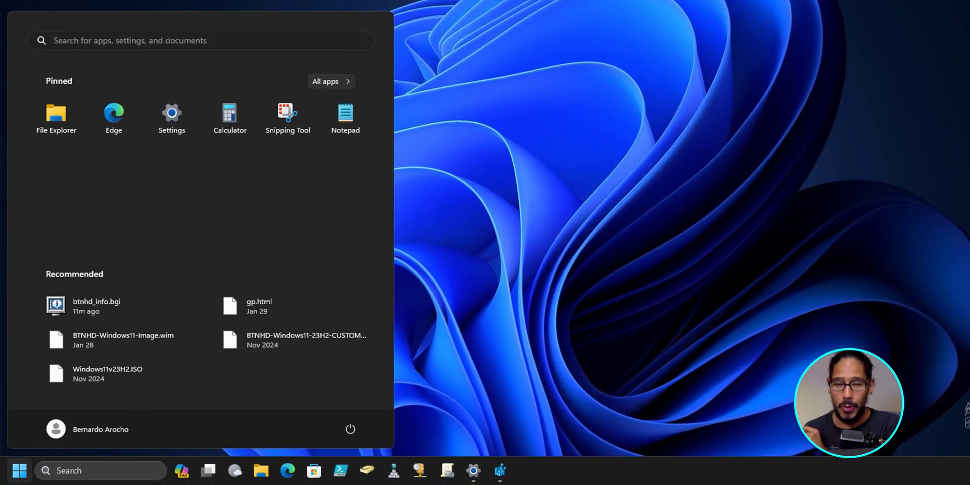
pyautogui.write('cmd')
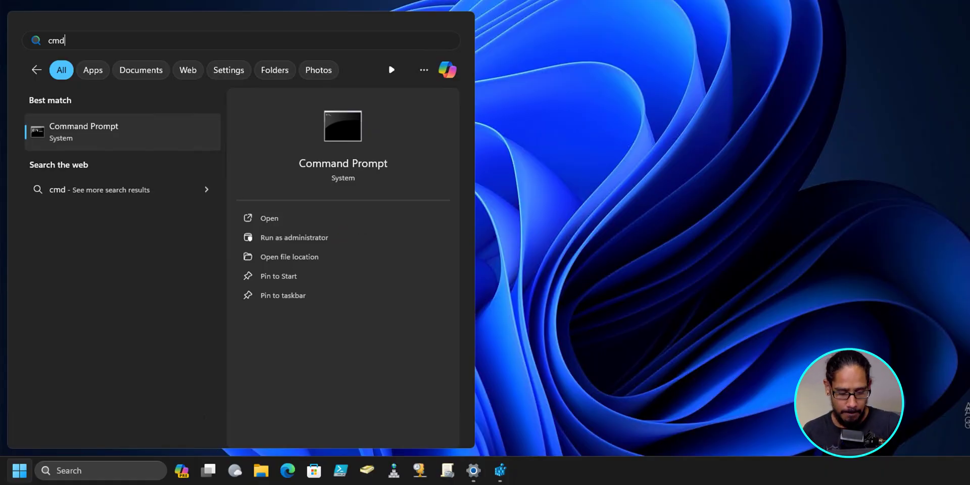
pyautogui.hotkey('ctrl', 'shift', 'Return')
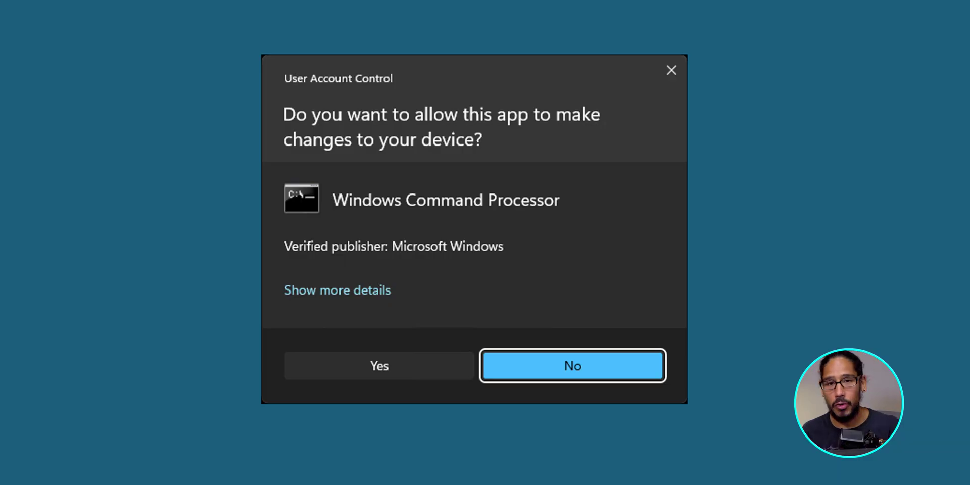
pyautogui.hotkey('alt', 'y')
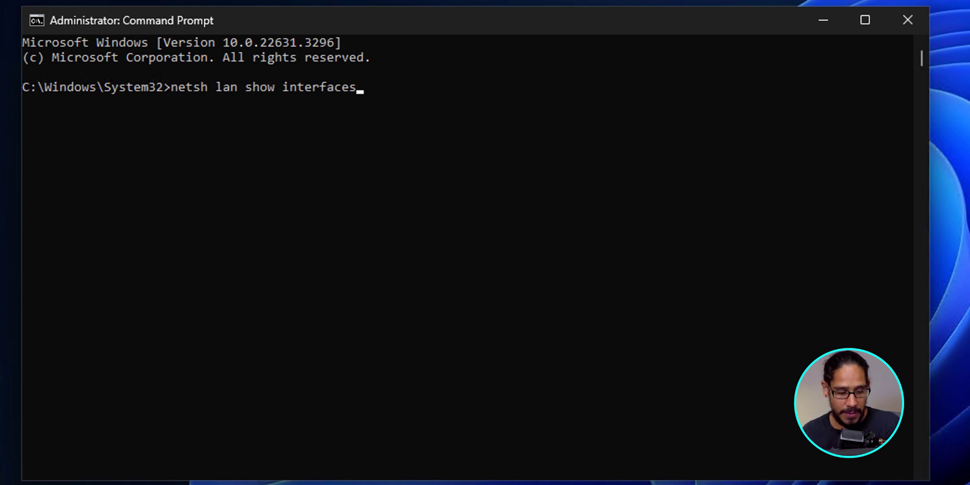
# - Run netsh lan show interfaces, start dot3svc with net start, then list interfaces again
pyautogui.press('Return')
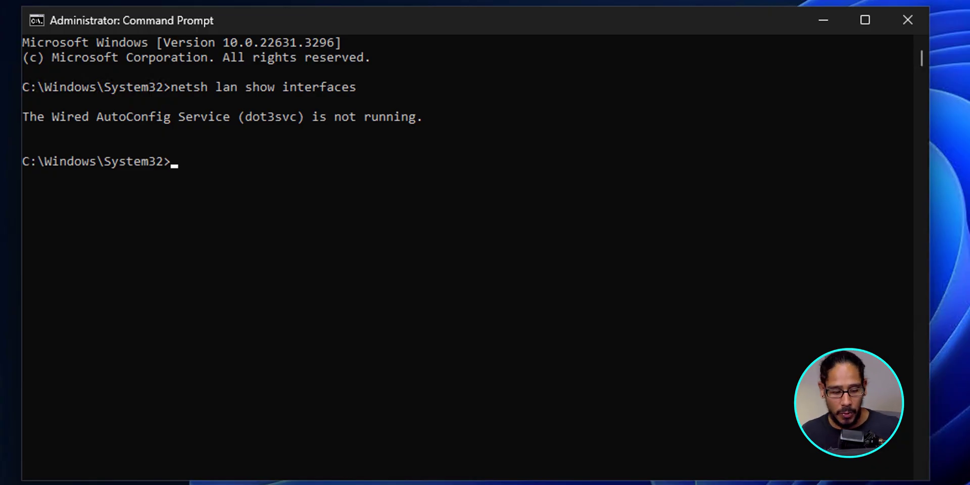
pyautogui.write('net start dot3svc')
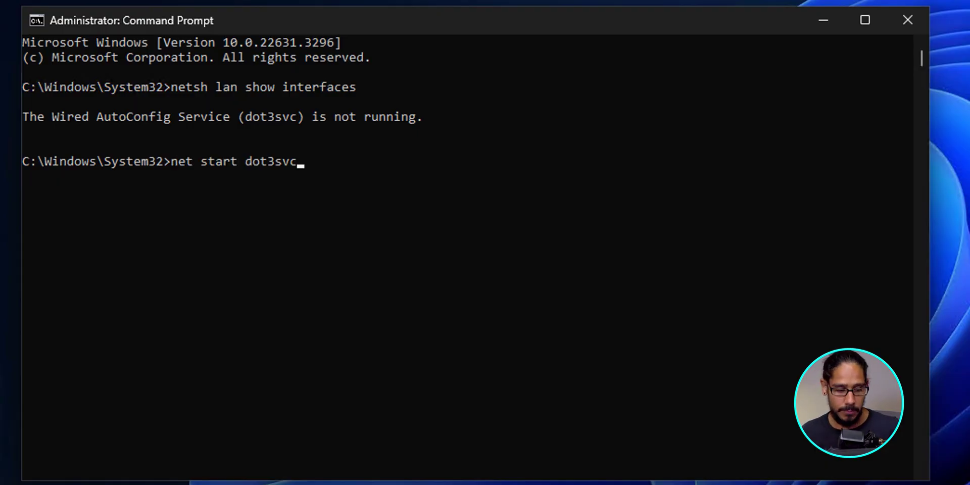
pyautogui.press('Return')
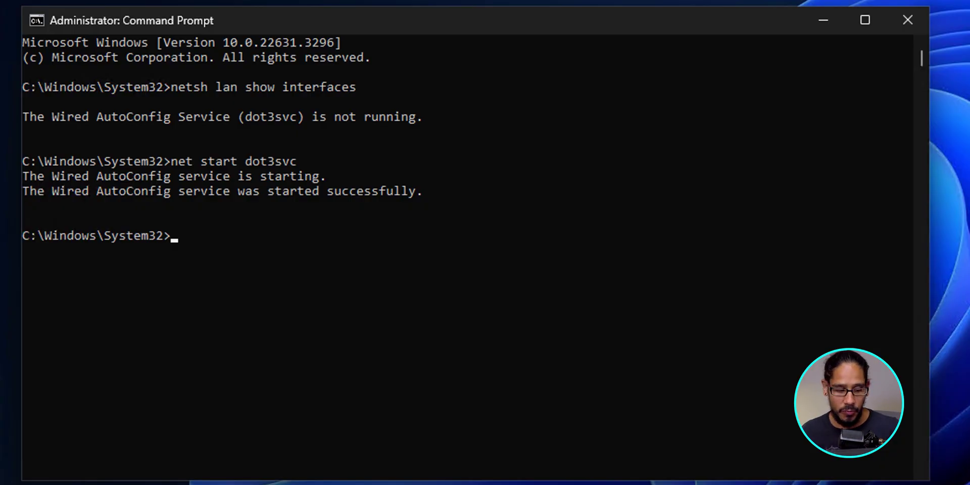
pyautogui.press('Up')
pyautogui.press('Up')
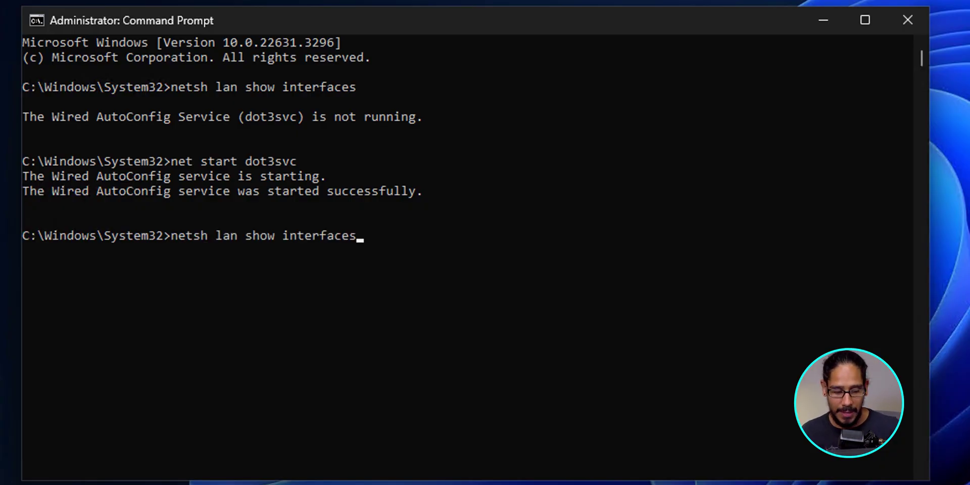
pyautogui.press('Return')
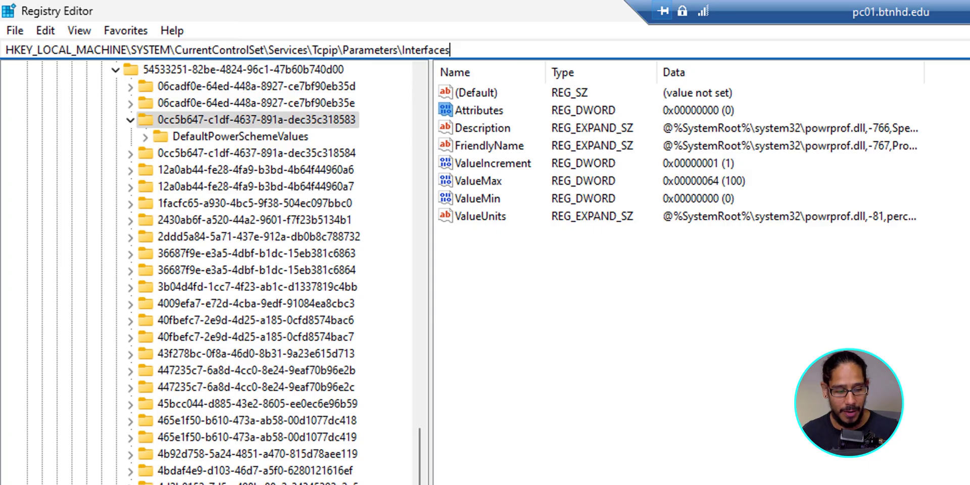
pyautogui.press('Return')
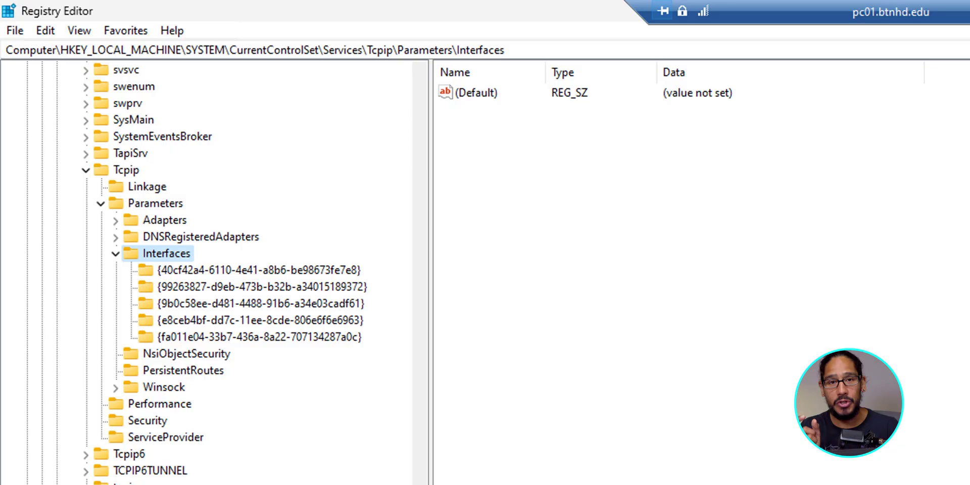
pyautogui.press('Down')
pyautogui.press('Down')
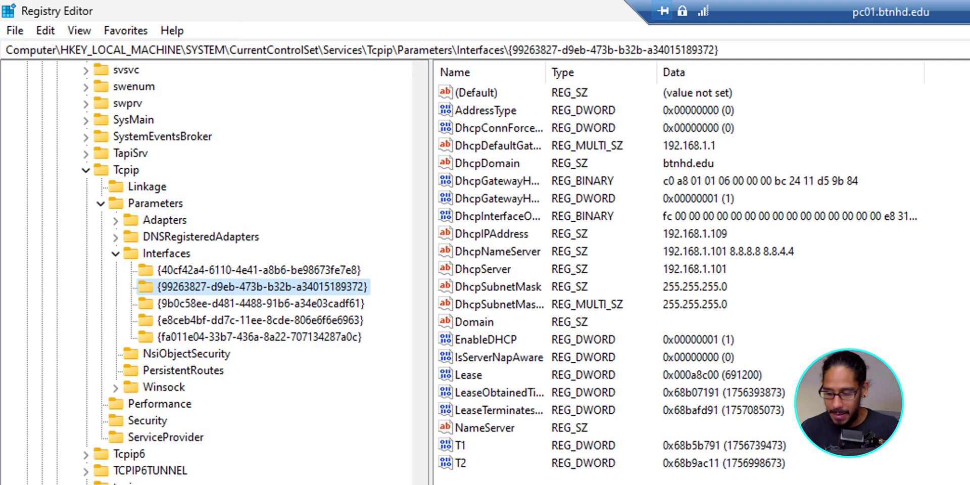
# - Create a DWORD (32-bit) named TcpAckFrequency with value 1 in the {99263827…} key
pyautogui.hotkey('shift', 'F10')
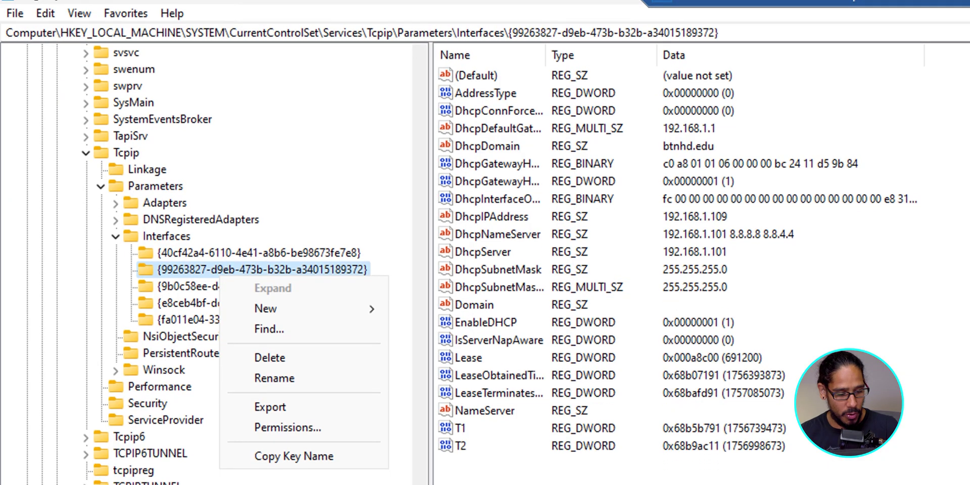
pyautogui.press('n')
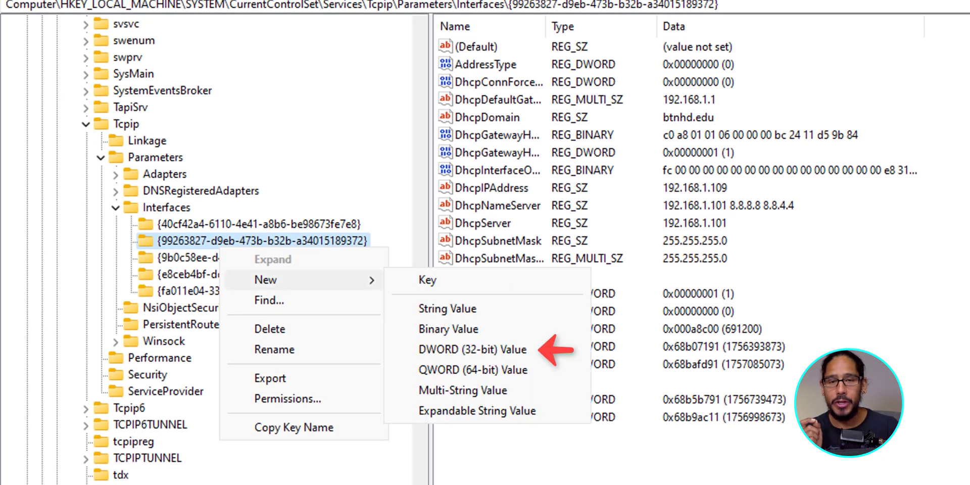
pyautogui.write('dTcpAckFrequency')
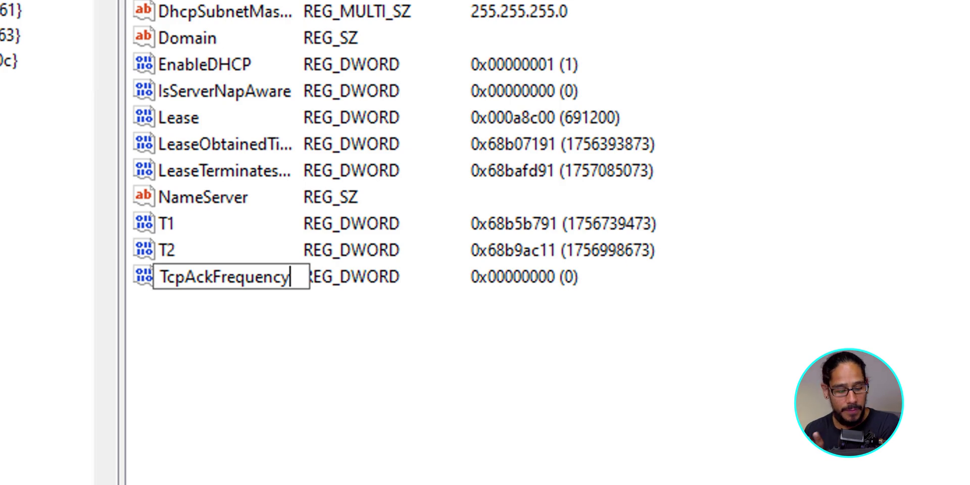
pyautogui.press('Return')
pyautogui.press('Return')
pyautogui.write('1')
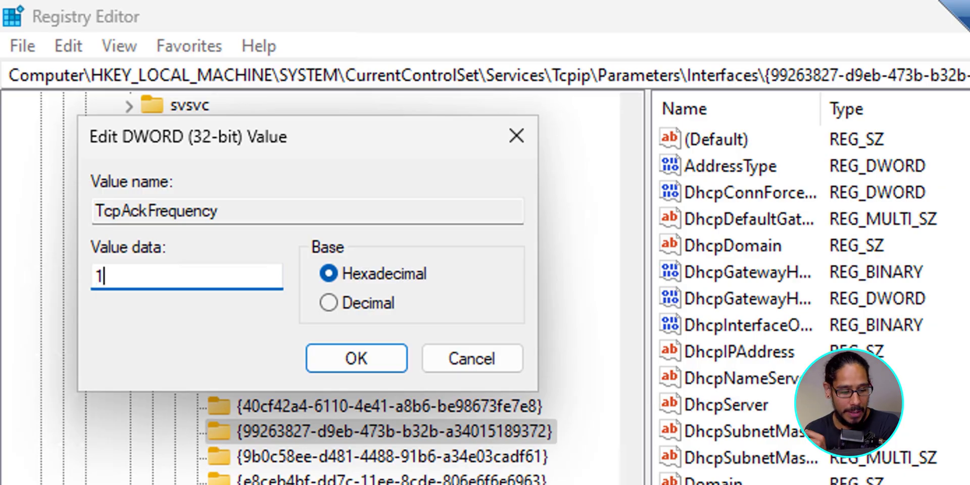
pyautogui.press('Return')
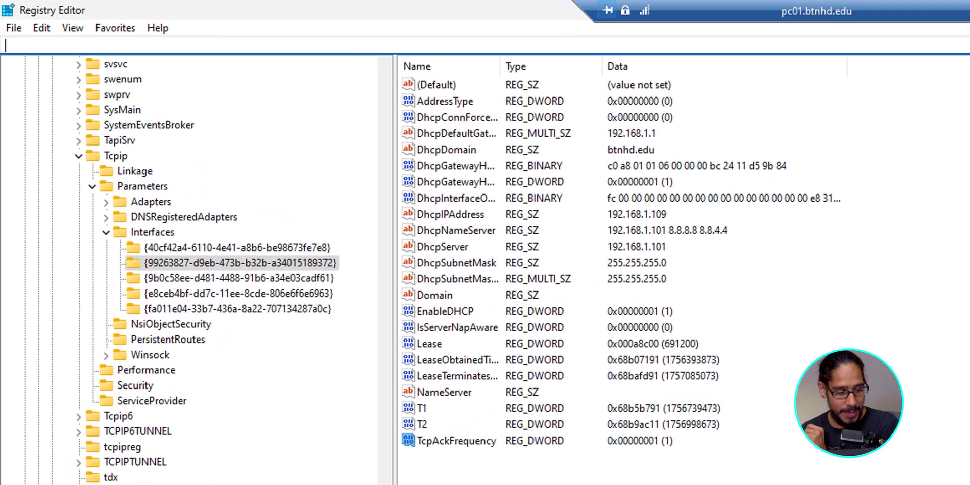
# - Open HKLM\...\Session Manager\Memory Management and change DisablePagingExecutive to 1
pyautogui.write('HKEY_LOCAL_MACHINE\\SYSTEM\\CurrentControlSet\\Control\\Session Manager\\Memory Management')
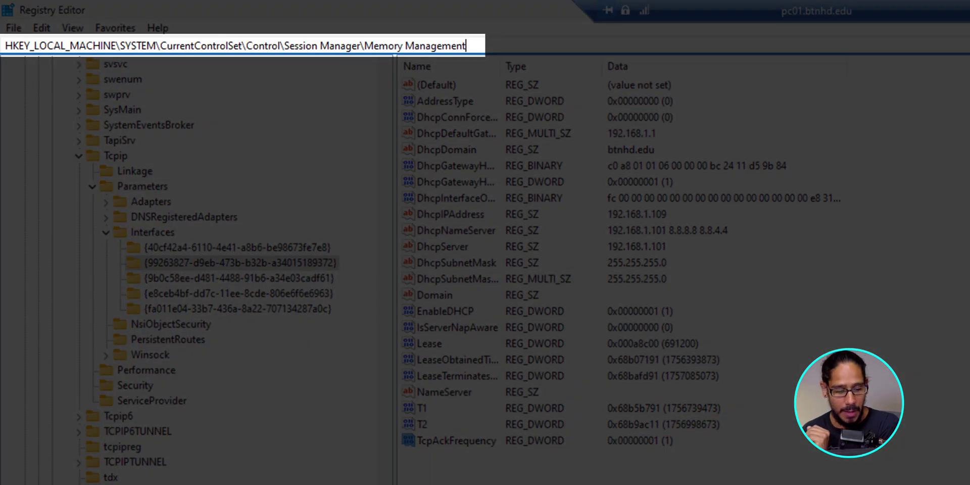
pyautogui.press('Return')
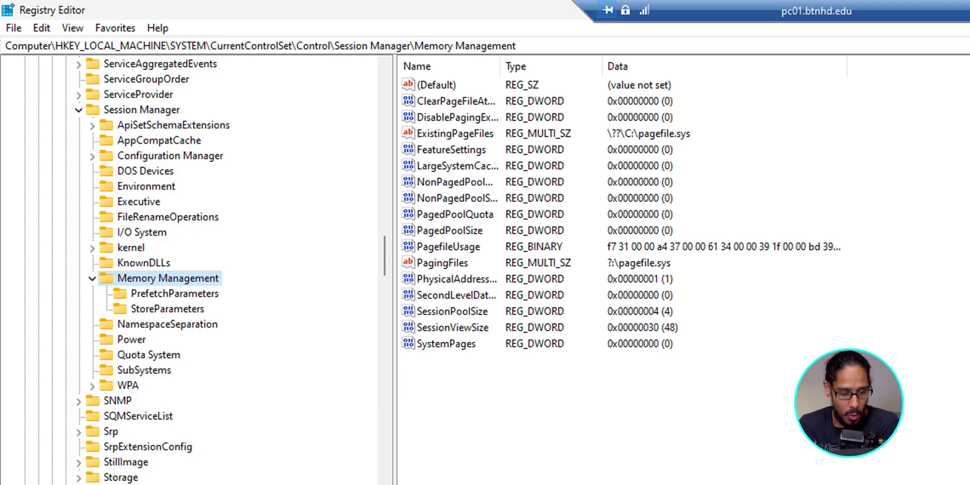
pyautogui.doubleClick(501, 66)
pyautogui.click(470, 116)
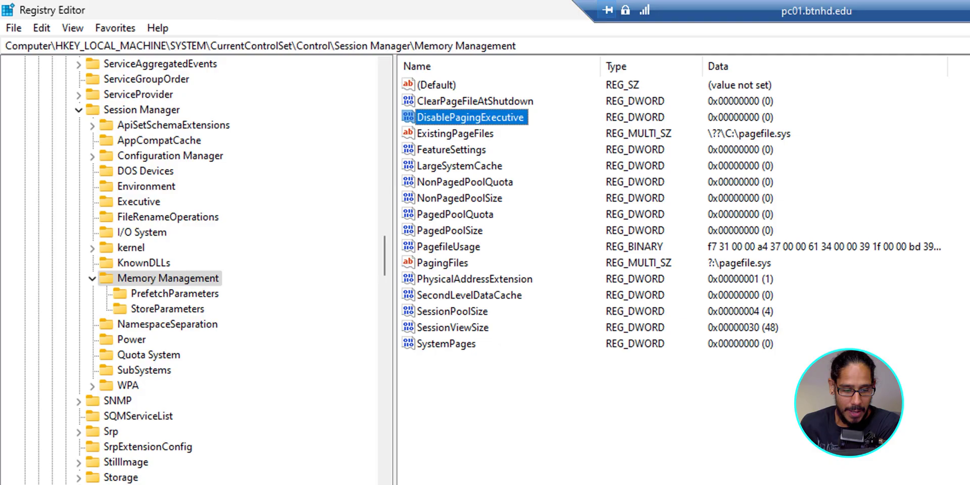
pyautogui.press('Return')
pyautogui.write('1')
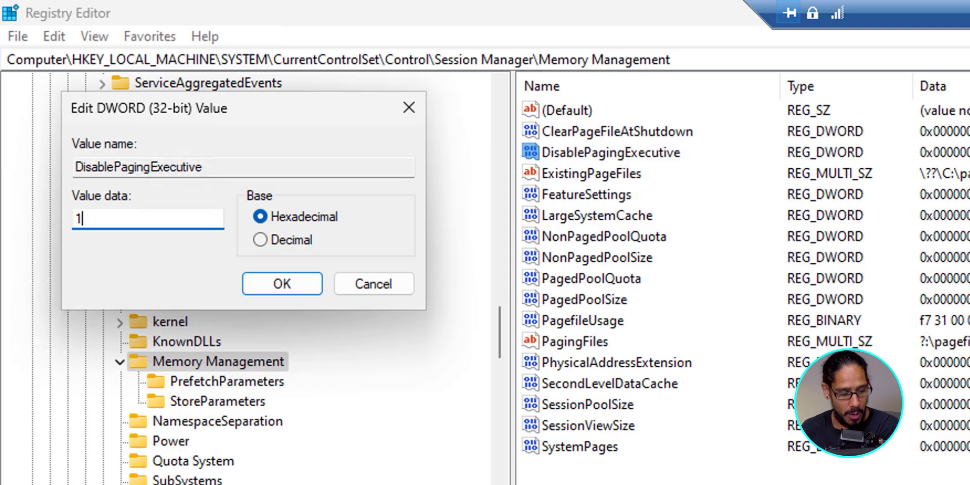
pyautogui.press('Return')
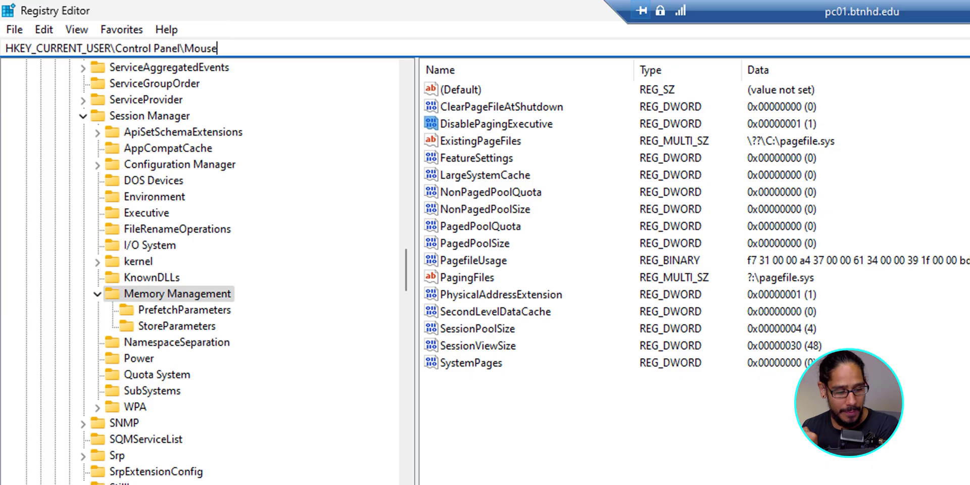
# - Go to HKEY_CURRENT_USER\Control Panel\Mouse to view MouseSpeed and MouseThreshold values
pyautogui.press('Return')
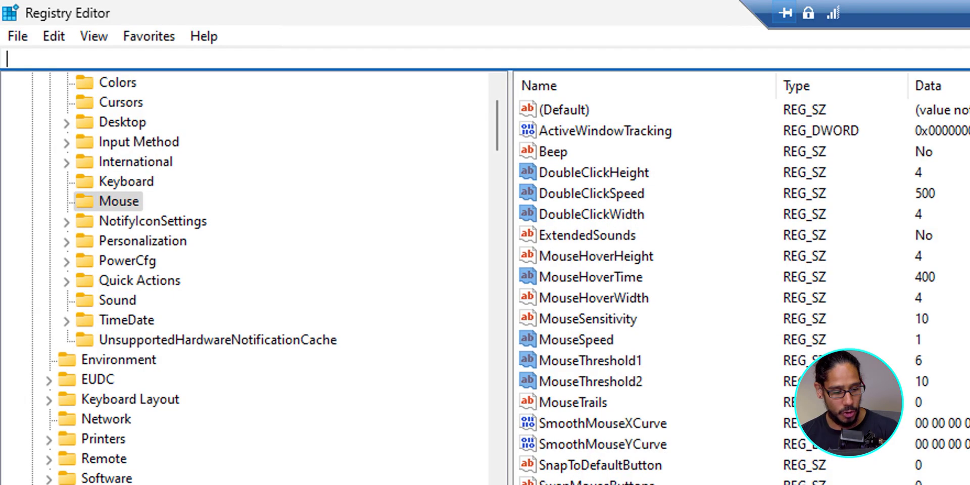
# - Go to HKLM\SYSTEM\CurrentControlSet\Control\PriorityControl and open Win32PrioritySeparation for editing
pyautogui.write('HKEY_LOCAL_MACHINE\\SYSTEM\\CurrentControlSet\\Control\\PriorityControl')
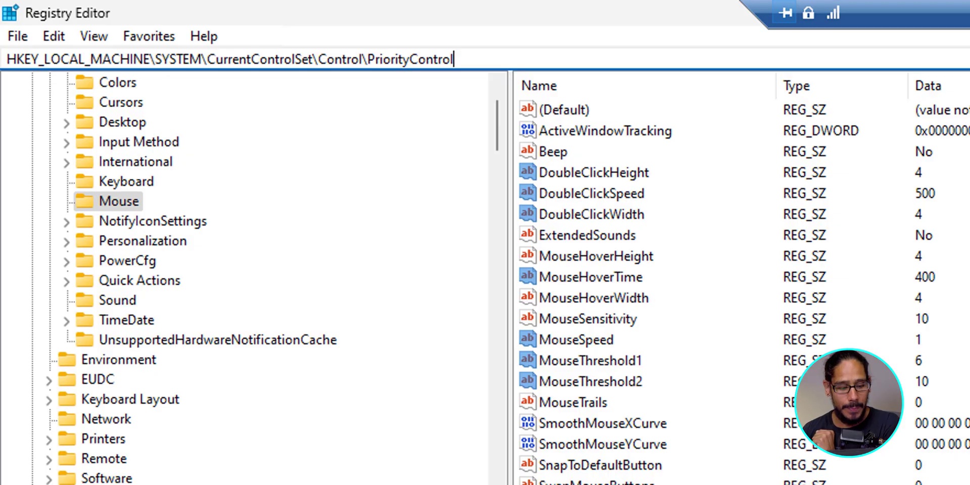
pyautogui.press('Return')
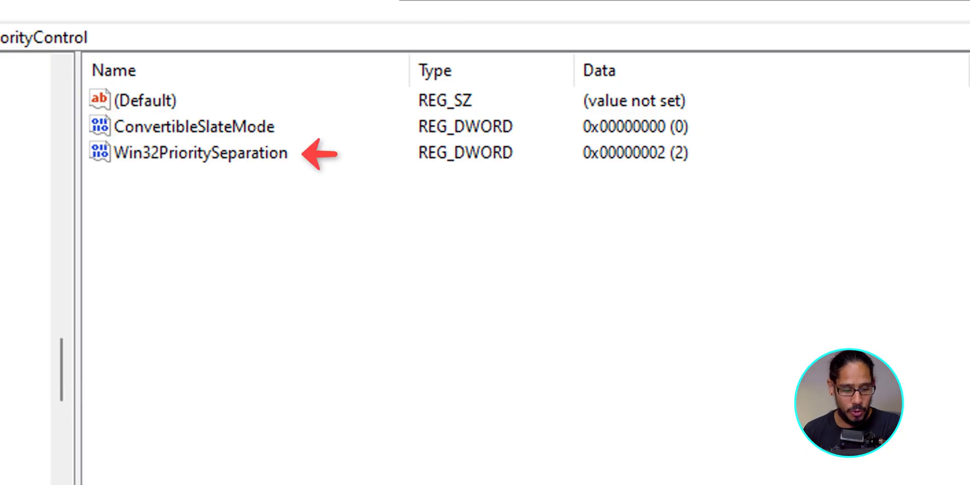
pyautogui.press('End')
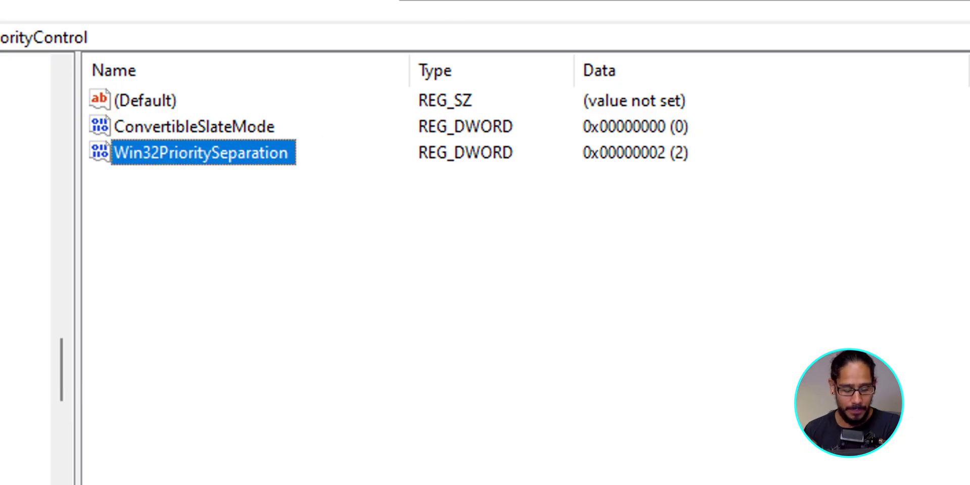
pyautogui.press('Return')
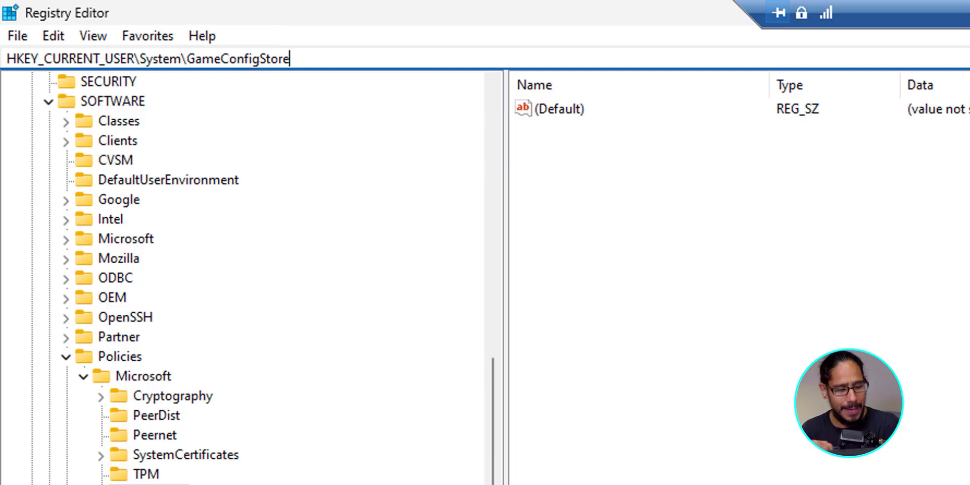
# - Set GameDVR_FSEBehaviorMode under HKEY_CURRENT_USER\System\GameConfigStore to value data 2
pyautogui.press('Return')
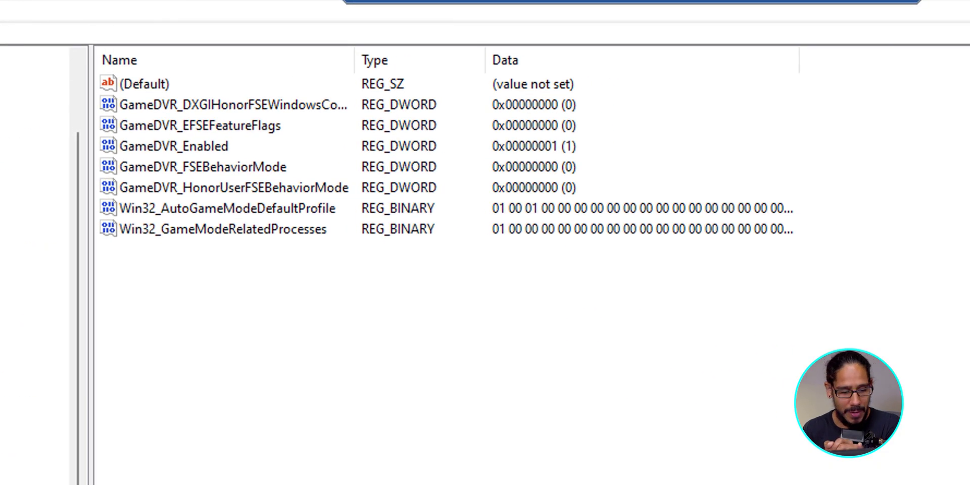
pyautogui.click(202, 167)
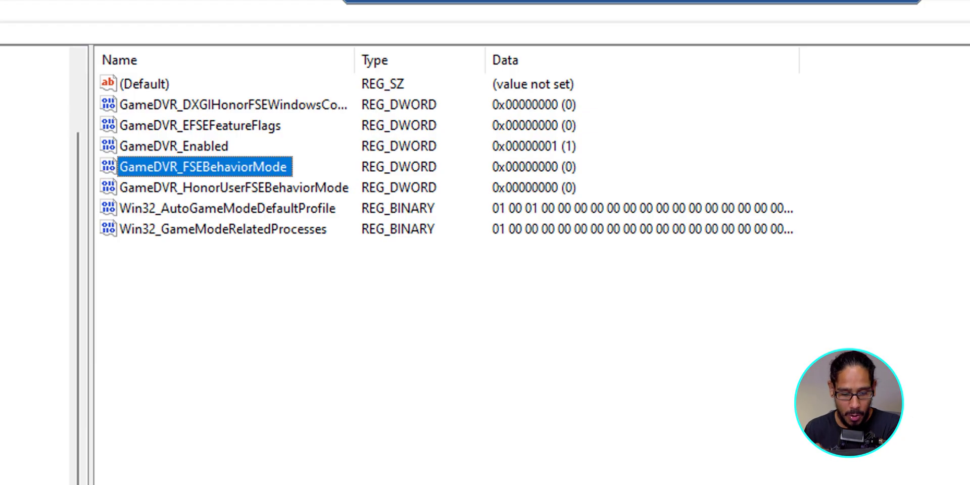
pyautogui.press('Return')
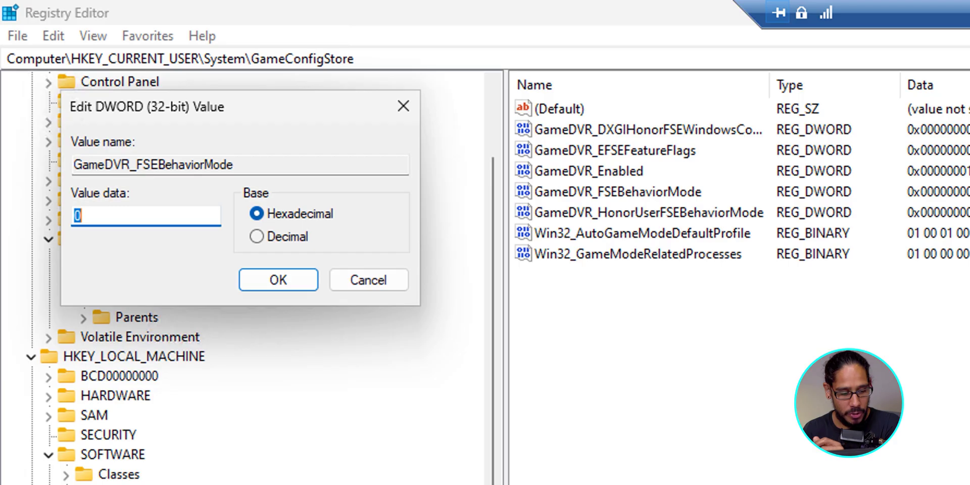
pyautogui.write('2')
pyautogui.press('Return')
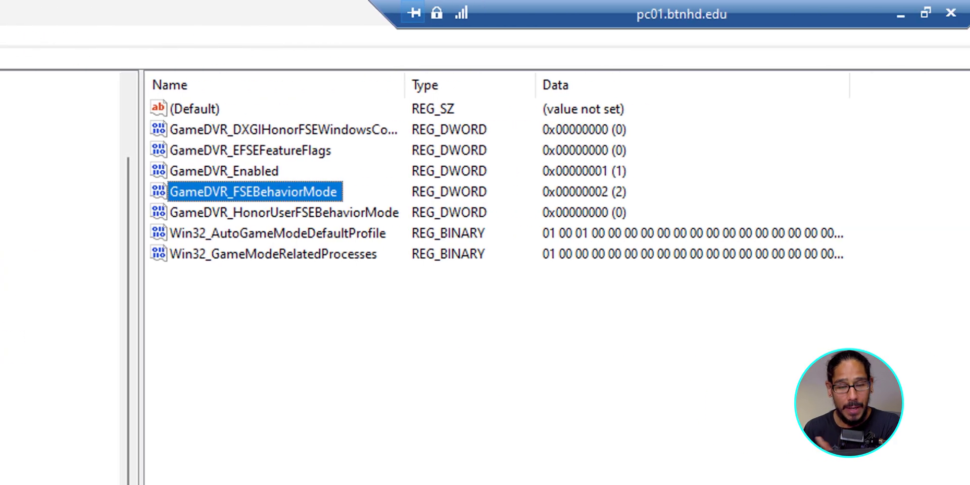